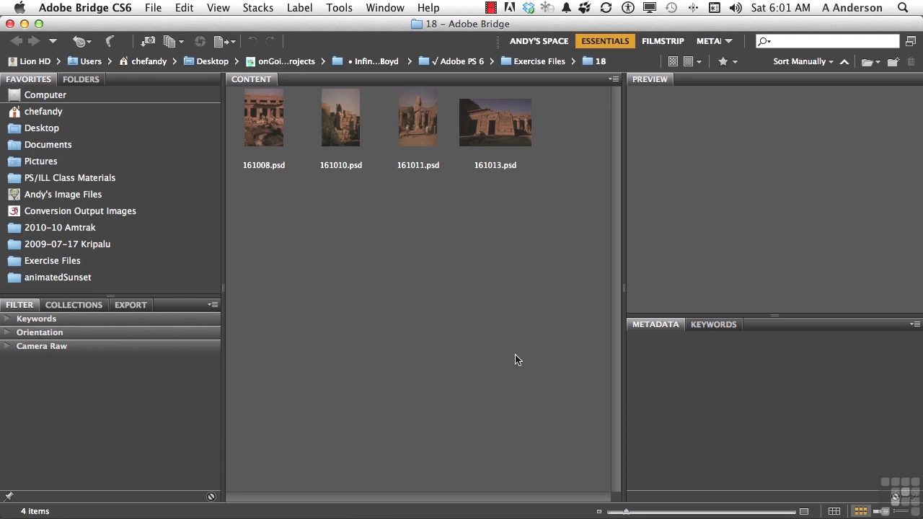
# - Open 161010.psd from Bridge in Photoshop and expand the Egypt action set
pyautogui.doubleClick(343, 124)
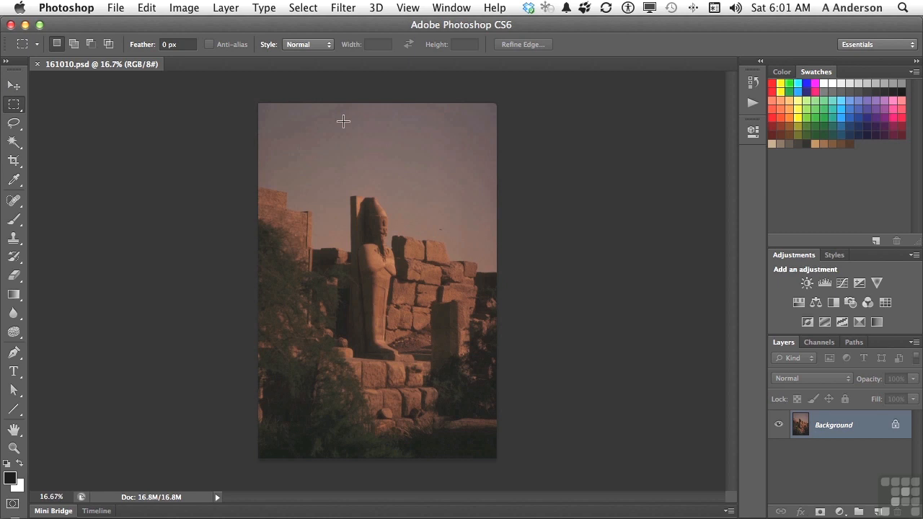
pyautogui.click(447, 7)
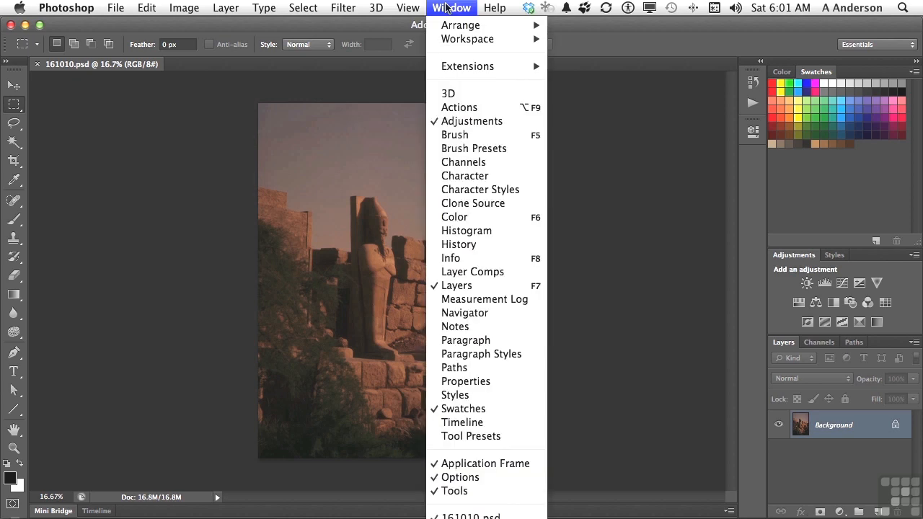
pyautogui.click(446, 8)
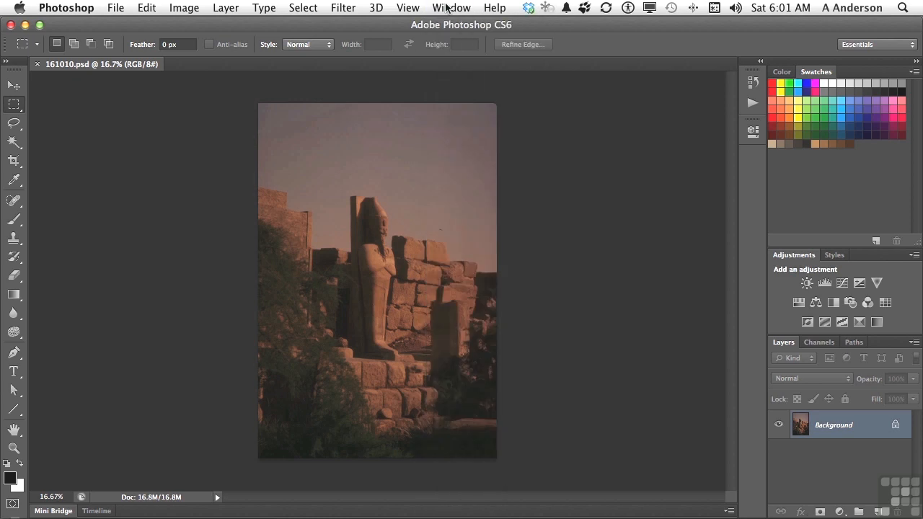
pyautogui.click(752, 105)
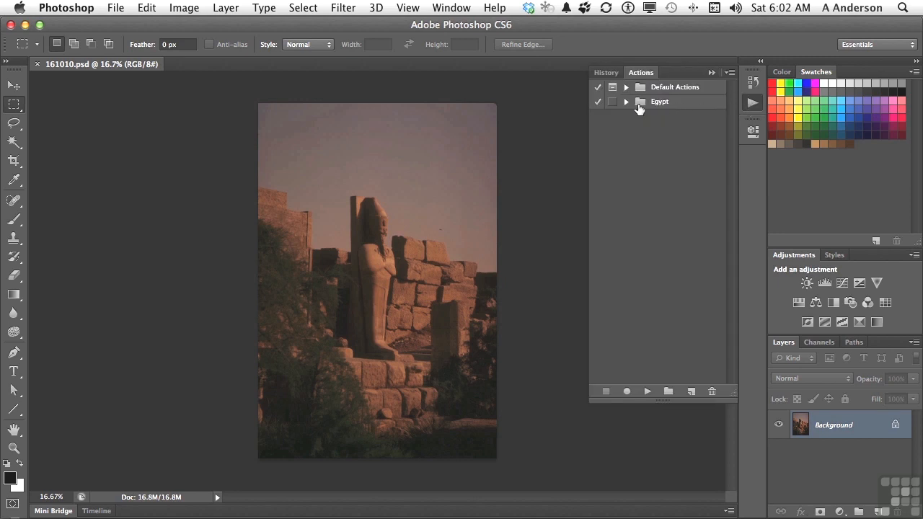
pyautogui.click(627, 101)
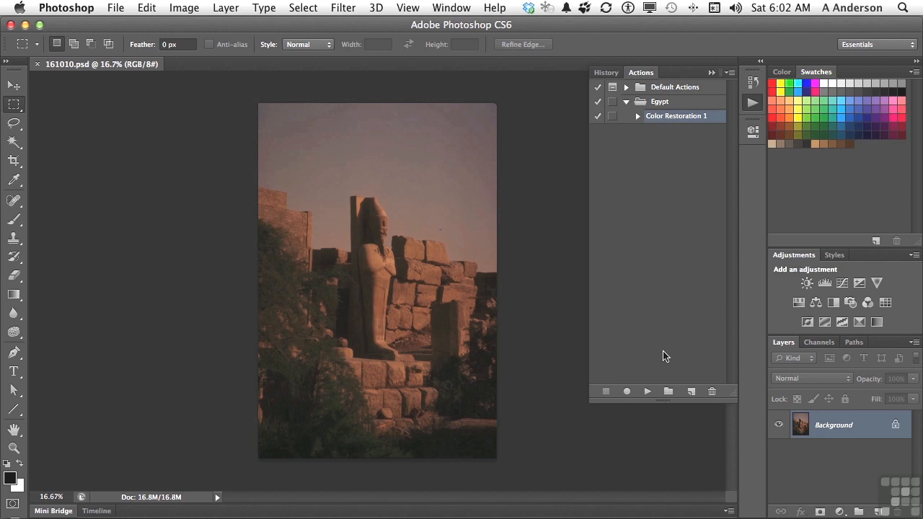
# - Play the Color Restoration 1 action on the photo and revert the image to its opening snapshot
pyautogui.click(647, 390)
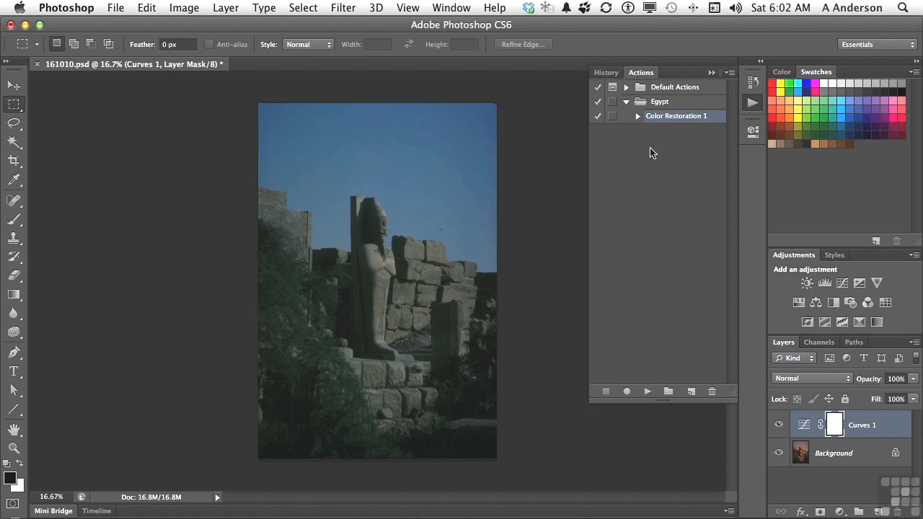
pyautogui.click(605, 73)
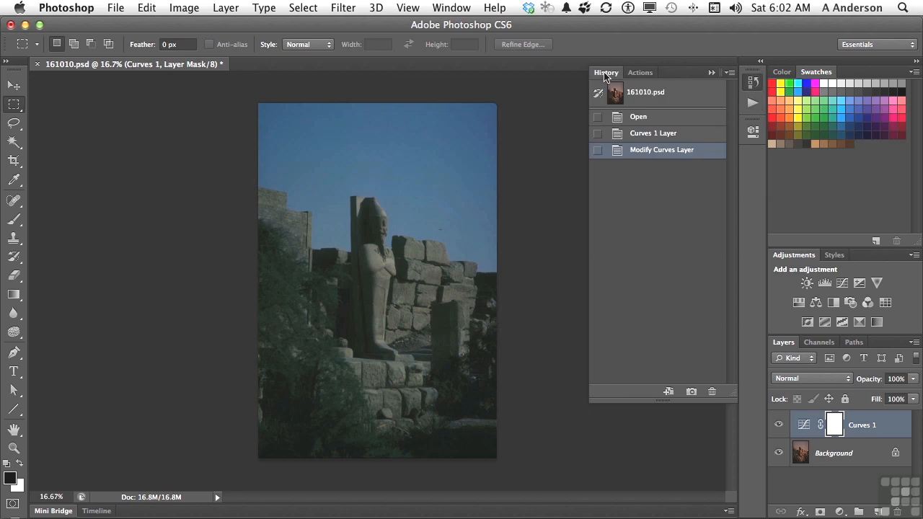
pyautogui.click(661, 96)
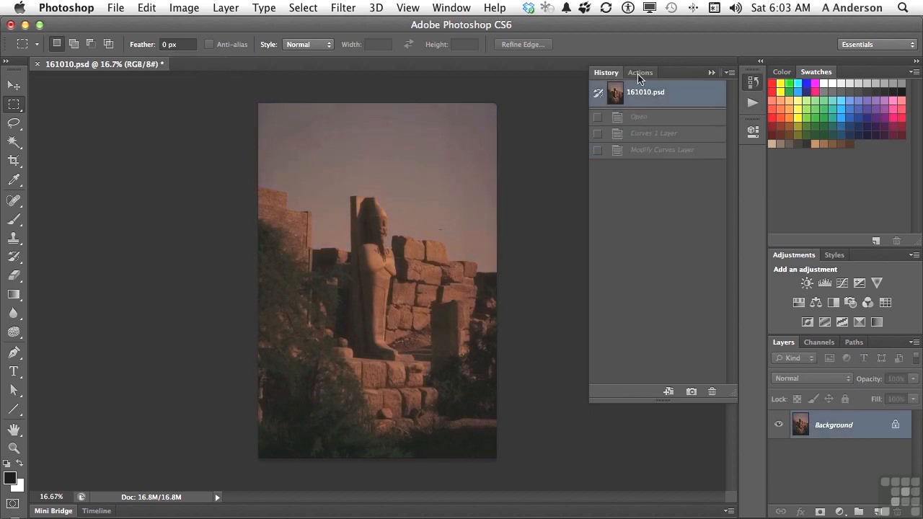
# - Duplicate the Color Restoration 1 action within the Egypt set and rename the copy Color Restoration 2
pyautogui.click(638, 75)
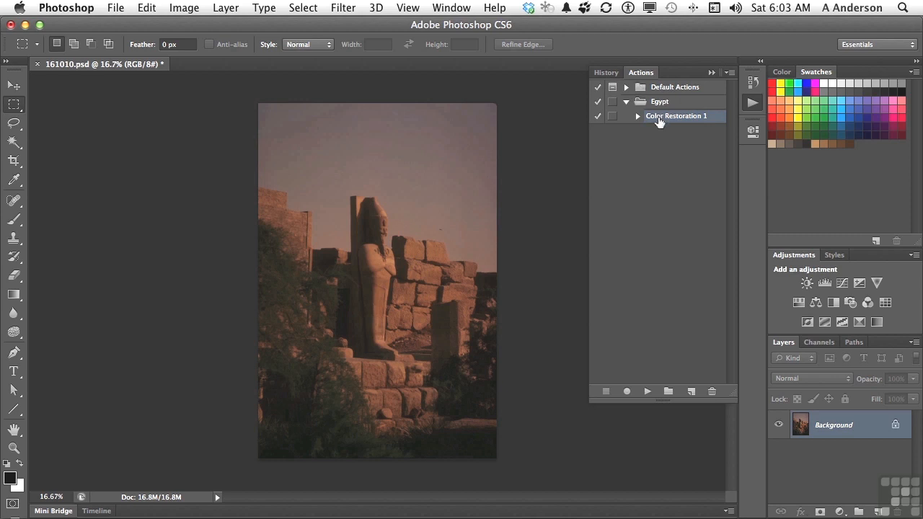
pyautogui.moveTo(661, 122); pyautogui.dragTo(691, 391)
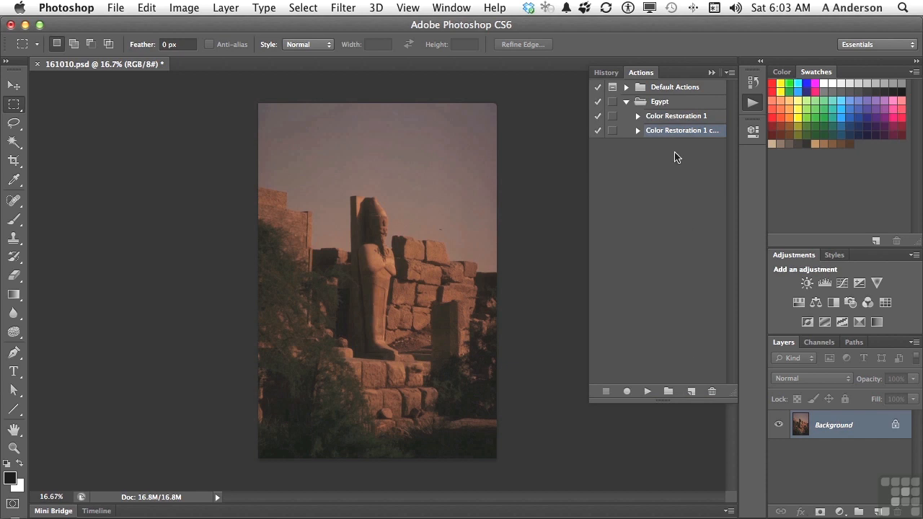
pyautogui.doubleClick(670, 130)
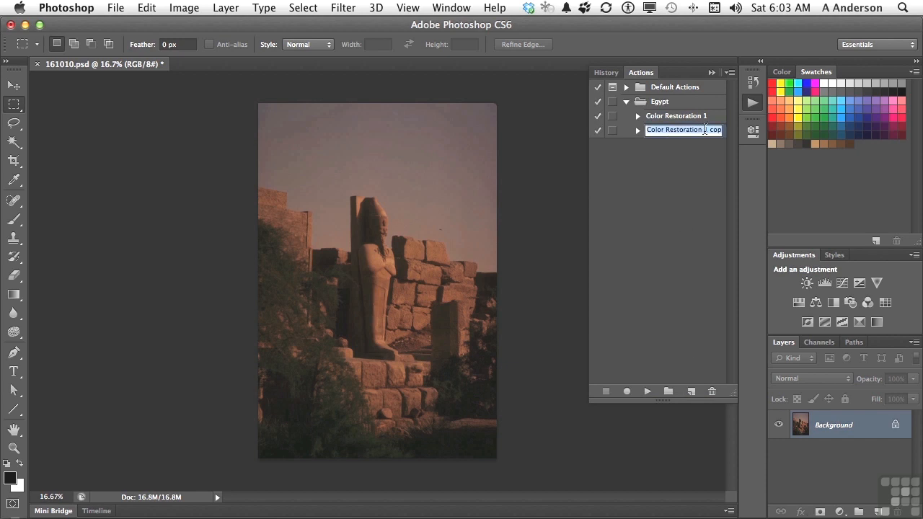
pyautogui.moveTo(703, 130); pyautogui.dragTo(738, 132)
pyautogui.write('2')
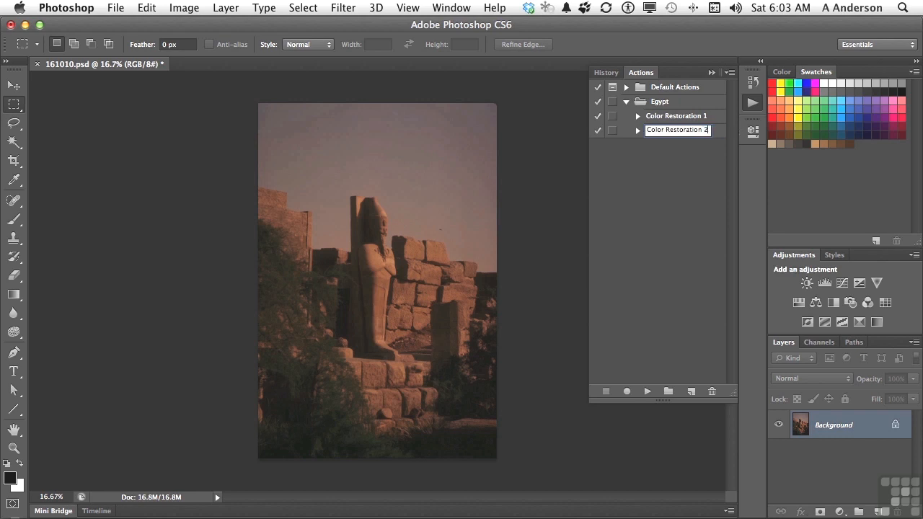
pyautogui.click(641, 156)
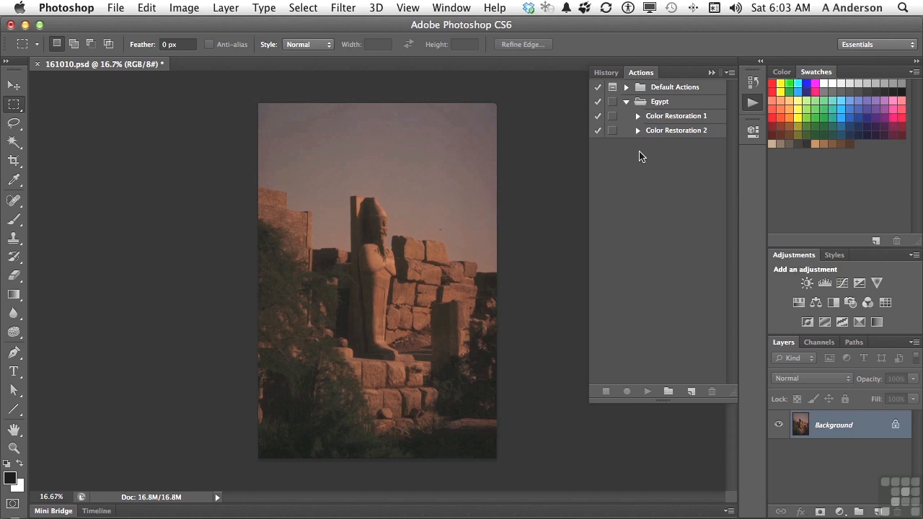
# - Start recording in the Color Restoration 2 action after its Set current adjustment step
pyautogui.click(637, 132)
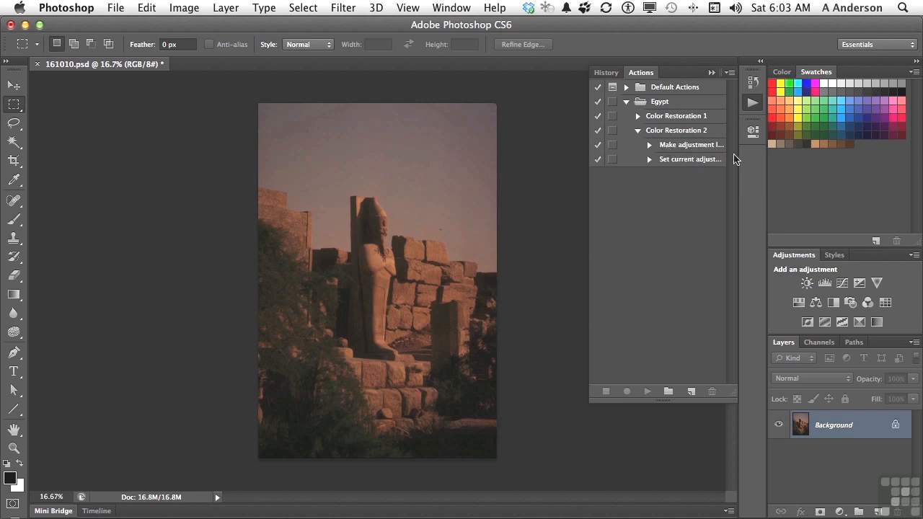
pyautogui.click(690, 162)
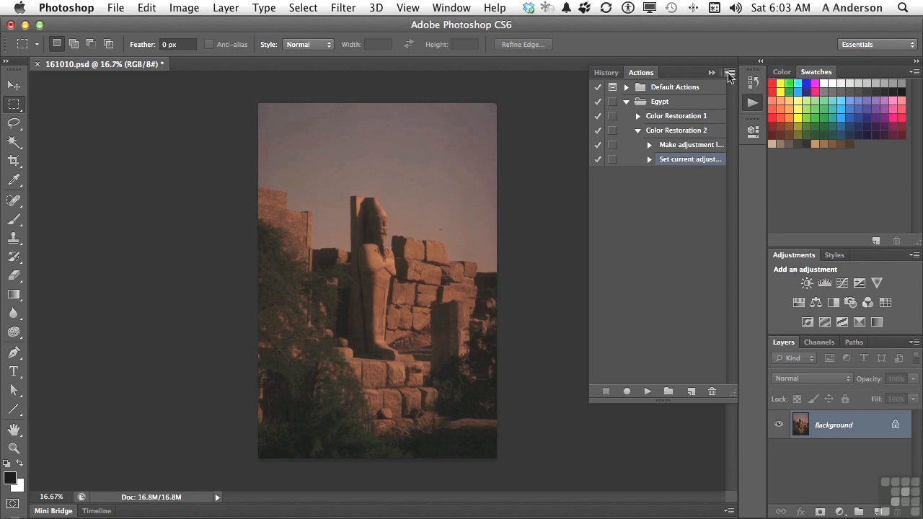
pyautogui.click(729, 75)
pyautogui.click(729, 75)
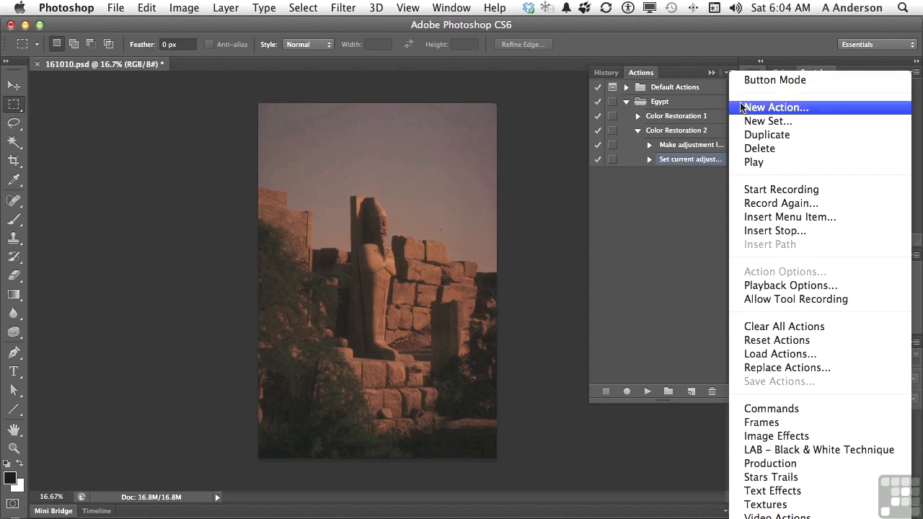
pyautogui.click(777, 190)
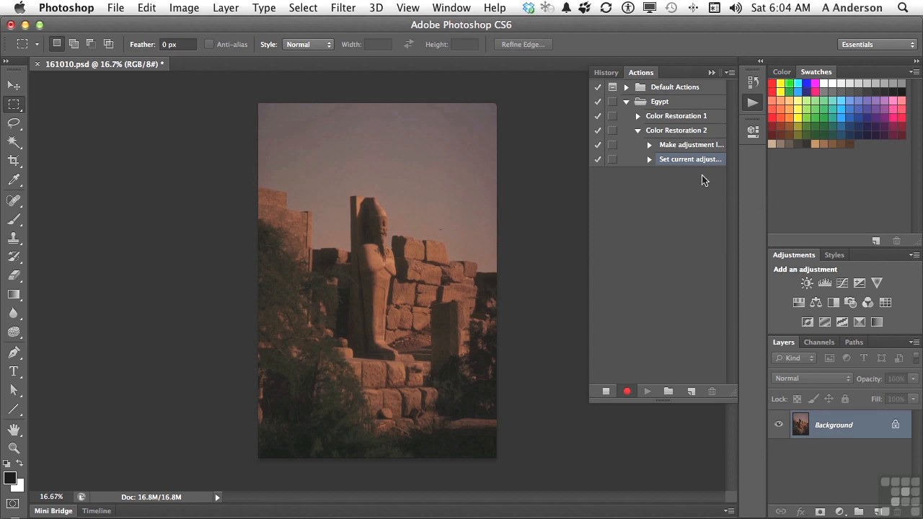
# - Record an Emboss filter with a height of 16 pixels into Color Restoration 2 and stop recording
pyautogui.click(340, 9)
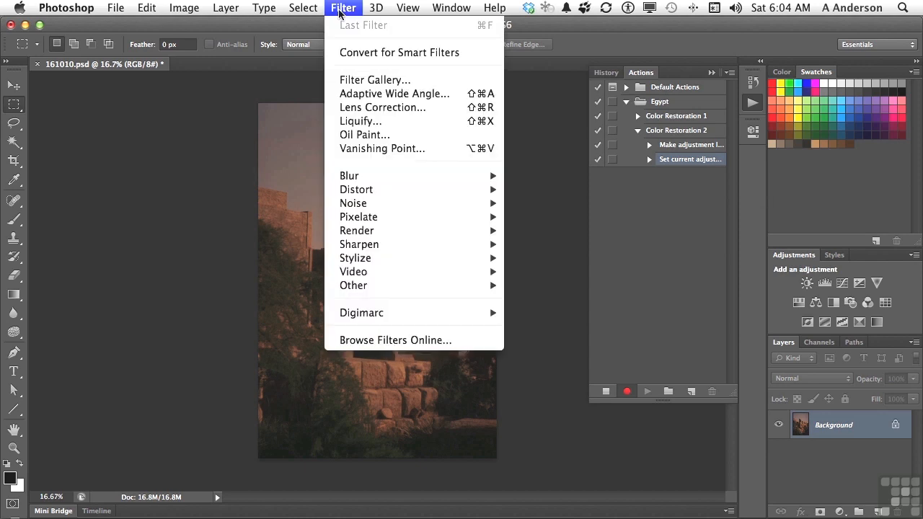
pyautogui.moveTo(402, 260)
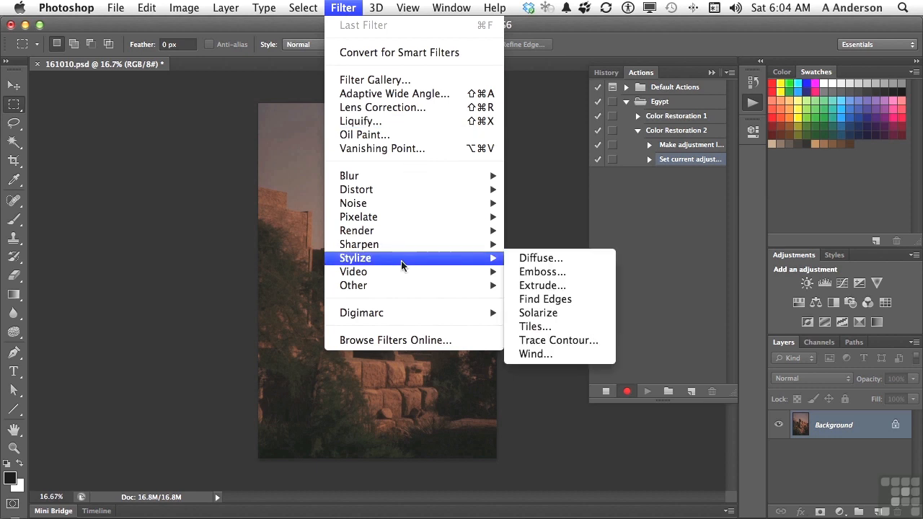
pyautogui.click(542, 272)
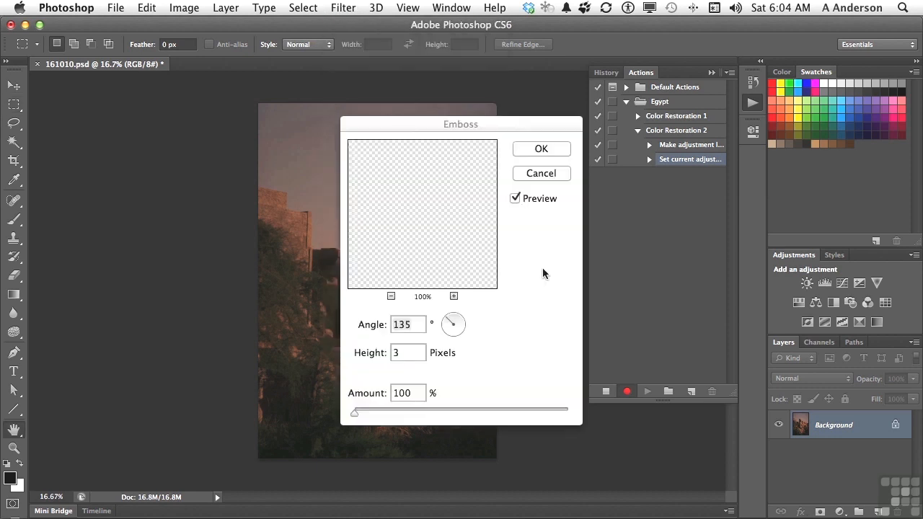
pyautogui.moveTo(462, 124); pyautogui.dragTo(590, 175)
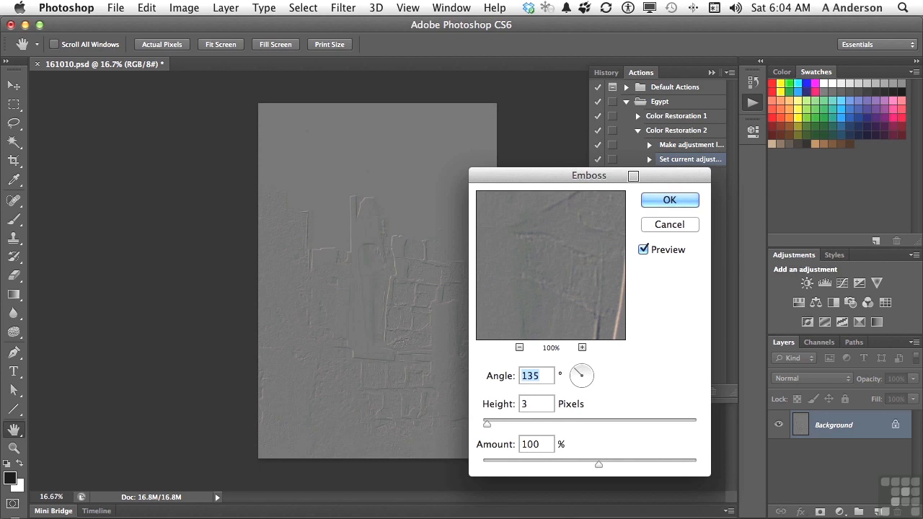
pyautogui.moveTo(486, 424); pyautogui.dragTo(515, 421)
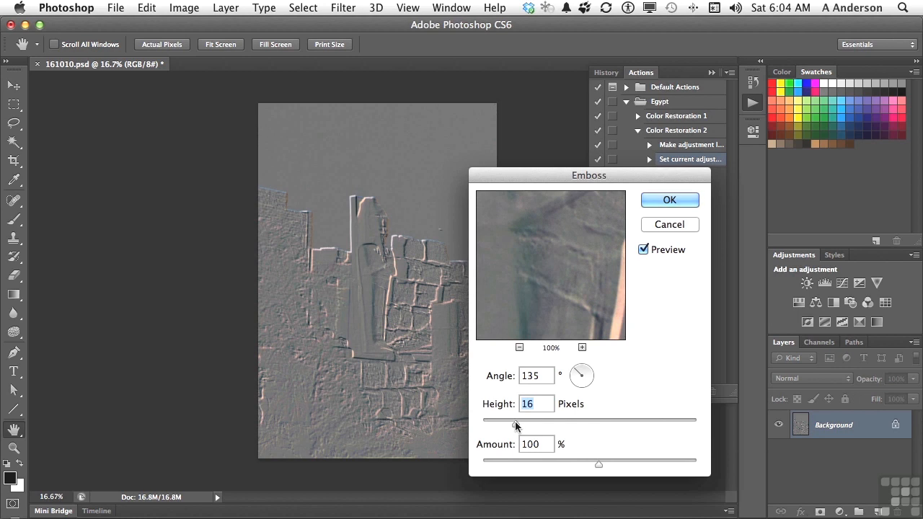
pyautogui.click(670, 200)
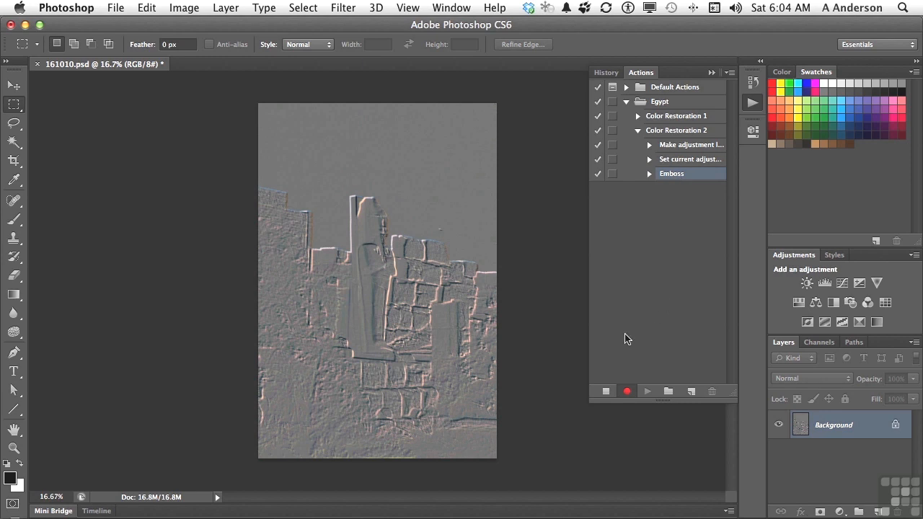
pyautogui.click(605, 393)
# - Revert the embossed photo to its opening 161010.psd history snapshot and return to the action list
pyautogui.click(602, 73)
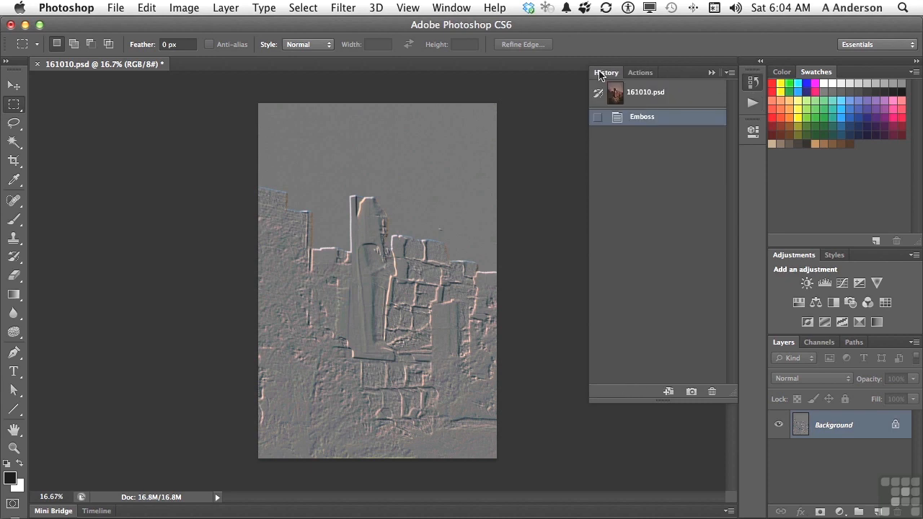
pyautogui.click(664, 97)
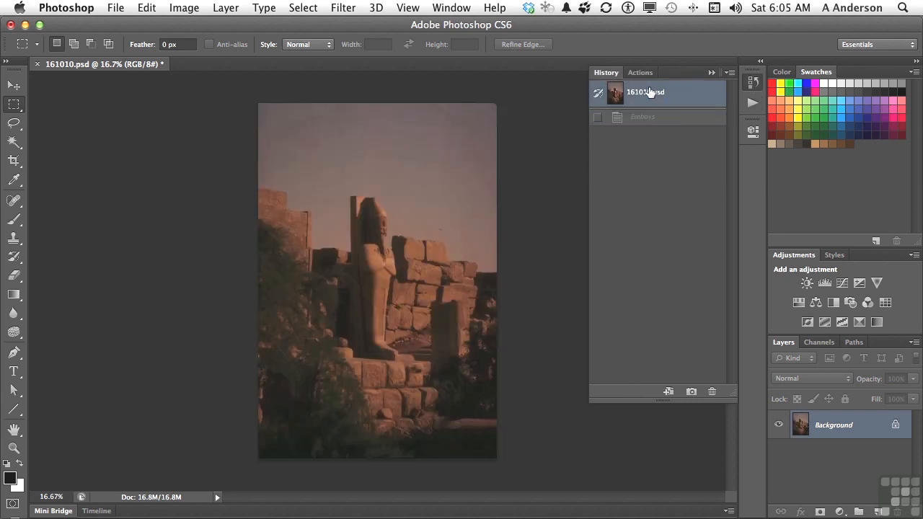
pyautogui.click(642, 73)
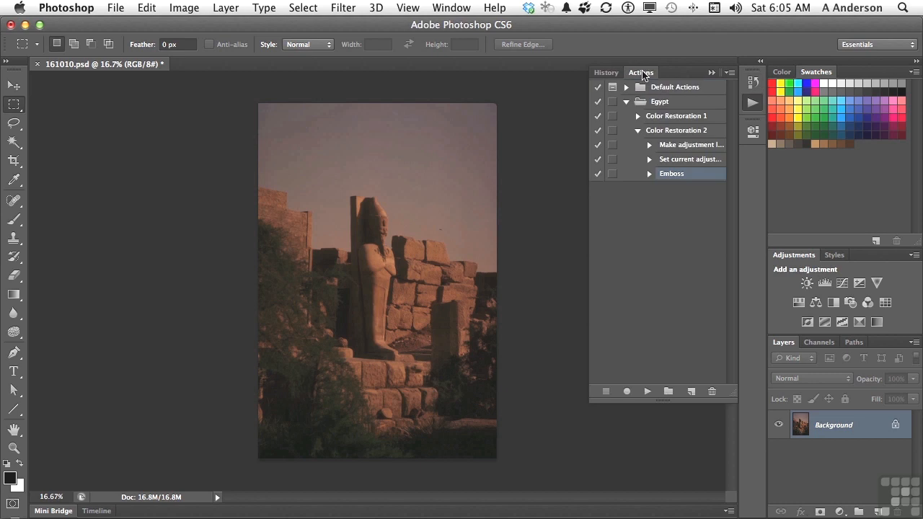
# - Play the Color Restoration 2 action on the photo and restore the image from its opening snapshot
pyautogui.click(638, 130)
pyautogui.click(662, 136)
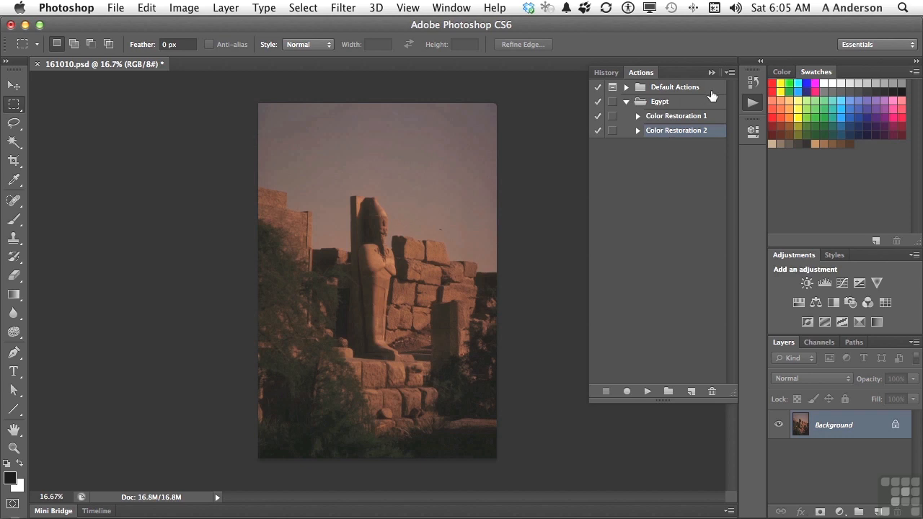
pyautogui.click(645, 392)
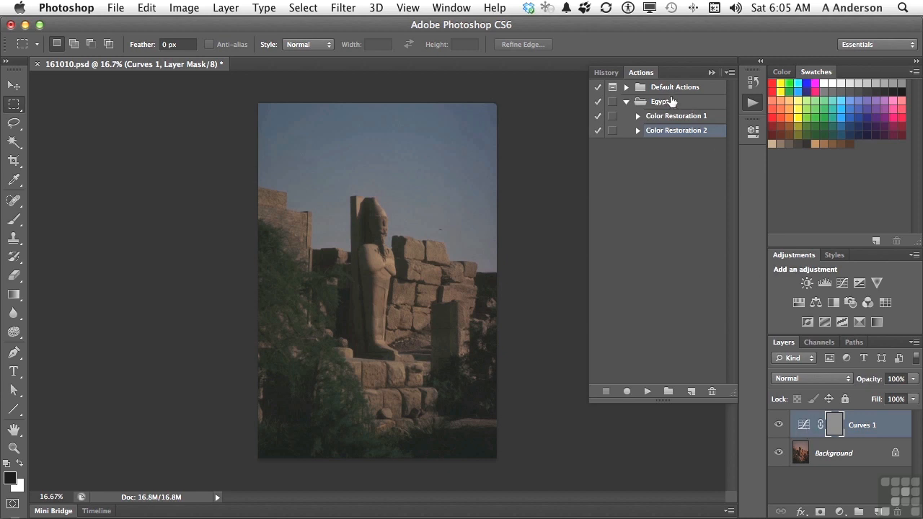
pyautogui.click(606, 72)
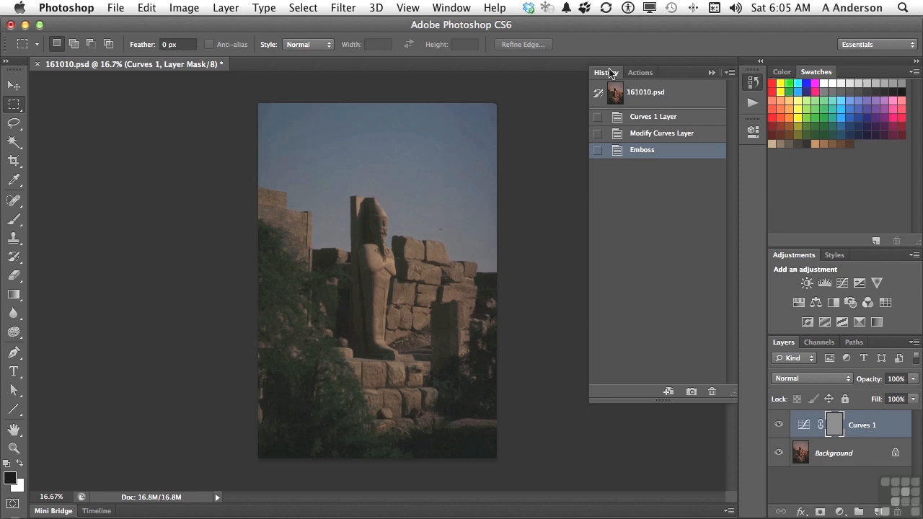
pyautogui.click(665, 93)
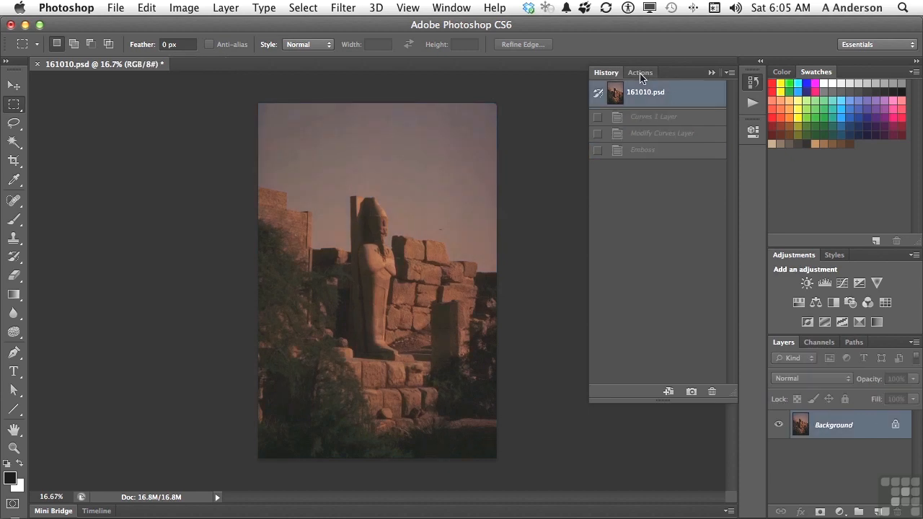
# - Select the Set current adjustment step inside the Color Restoration 2 action and check the available layer commands
pyautogui.click(640, 73)
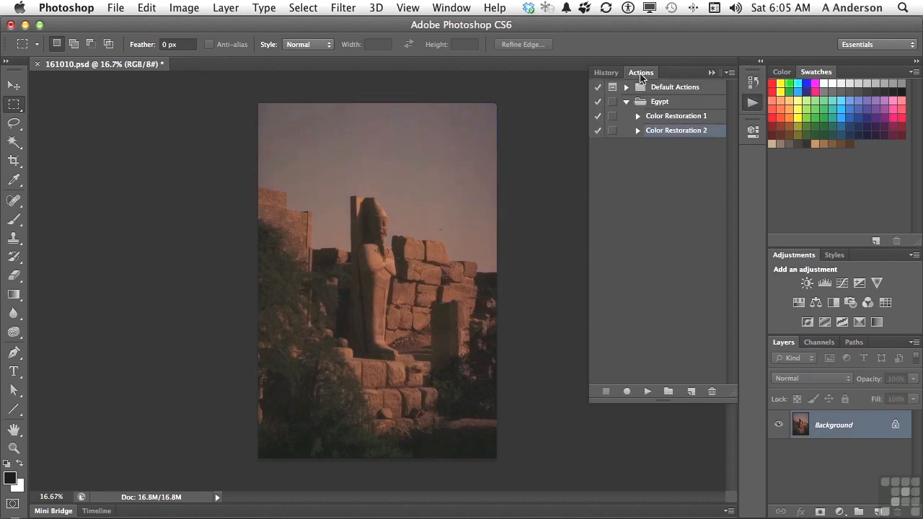
pyautogui.click(638, 130)
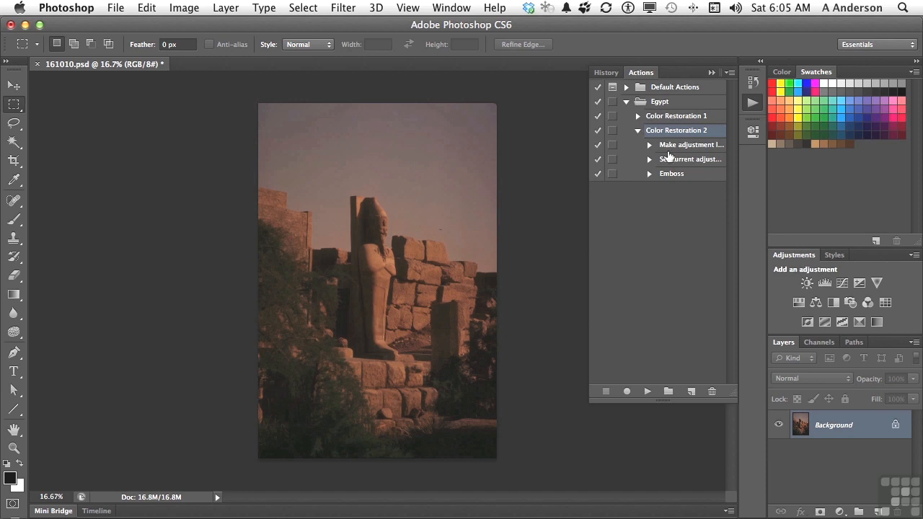
pyautogui.click(669, 160)
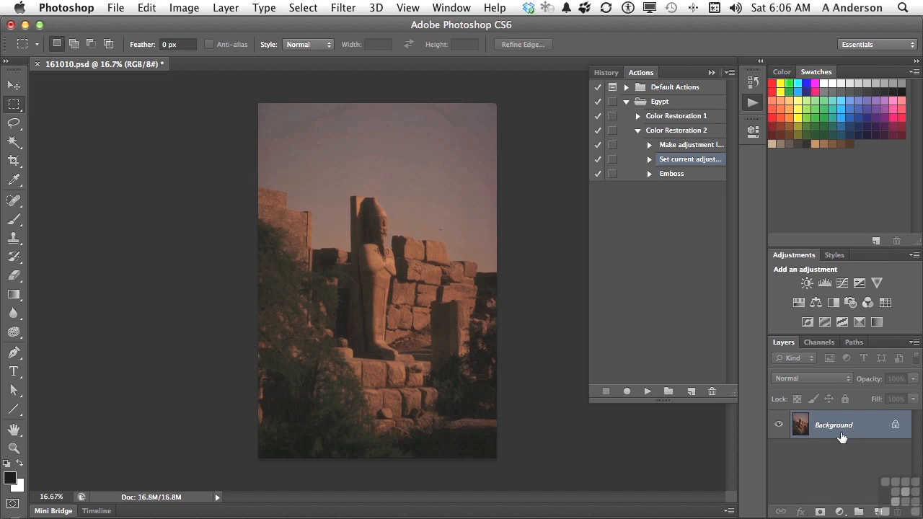
pyautogui.click(913, 343)
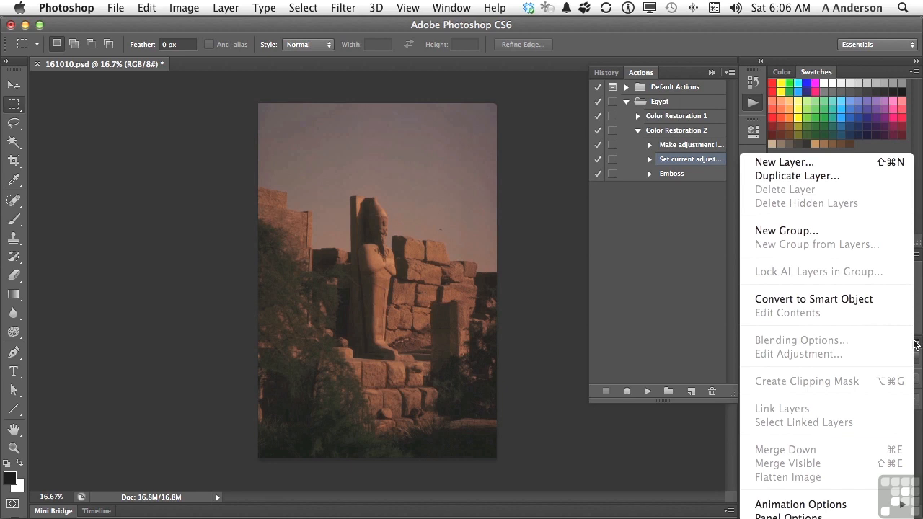
pyautogui.click(631, 244)
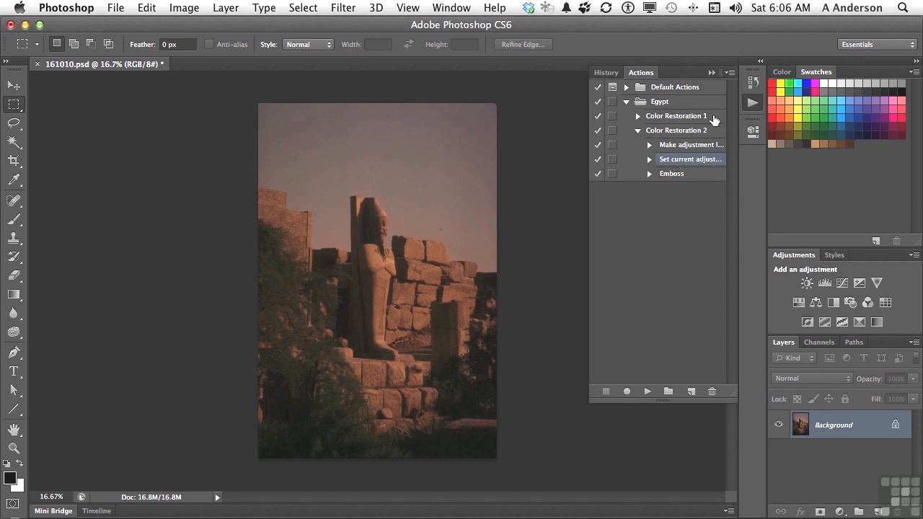
# - Insert the Layer: Flatten Image menu item into Color Restoration 2 directly after its Set current adjustment step
pyautogui.click(728, 74)
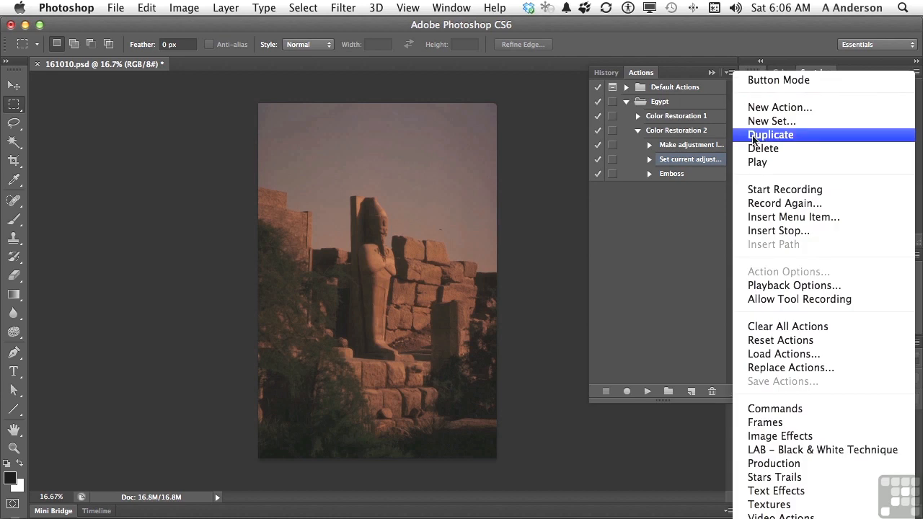
pyautogui.click(772, 221)
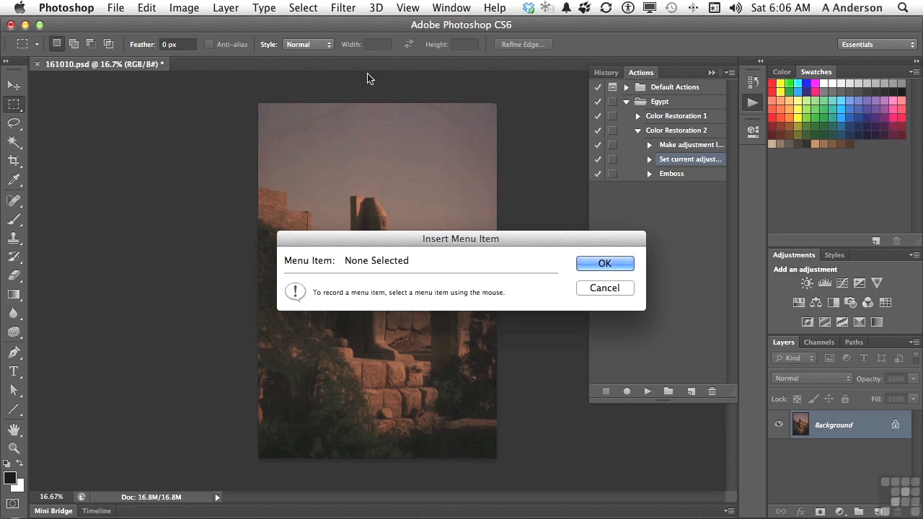
pyautogui.click(228, 7)
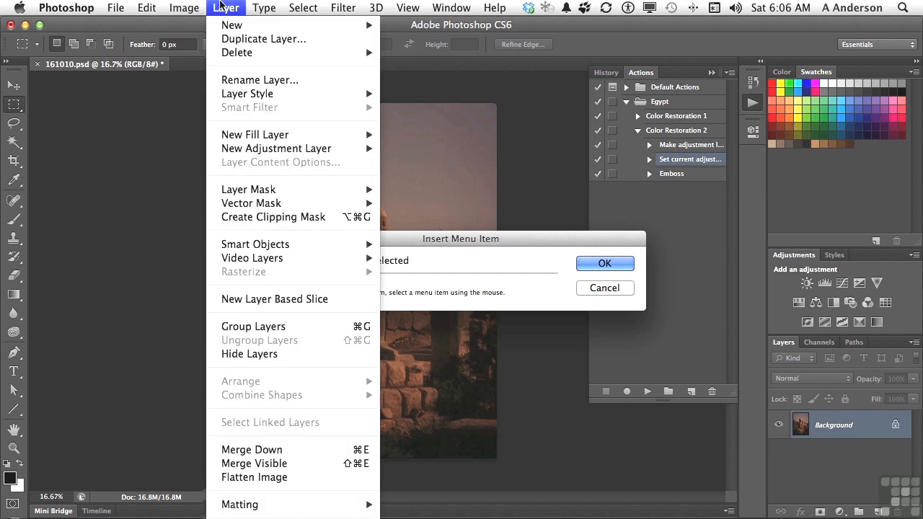
pyautogui.click(300, 477)
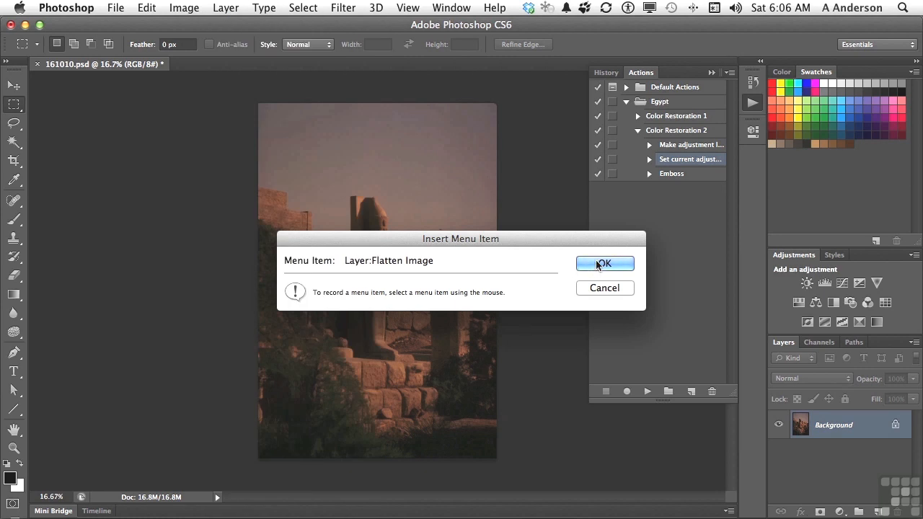
pyautogui.click(599, 264)
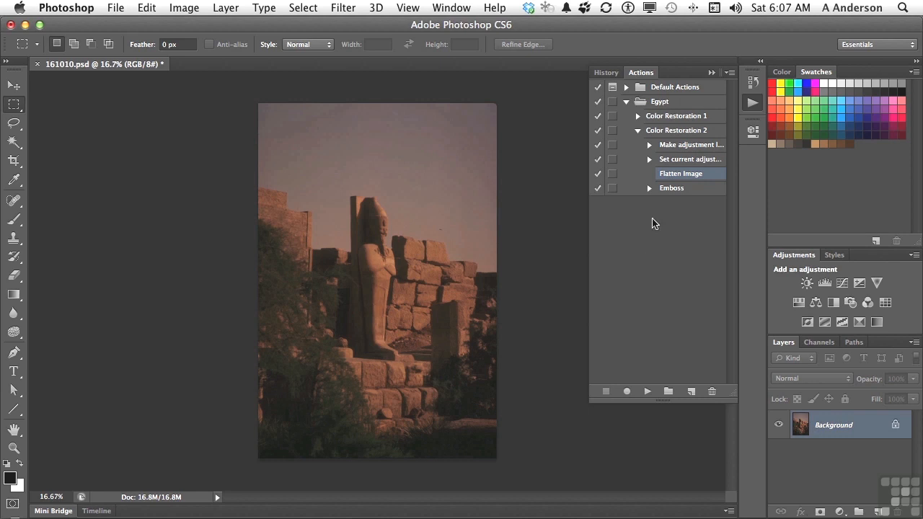
# - Check the history for the opening snapshot and play the whole Color Restoration 2 action on the photo
pyautogui.click(674, 131)
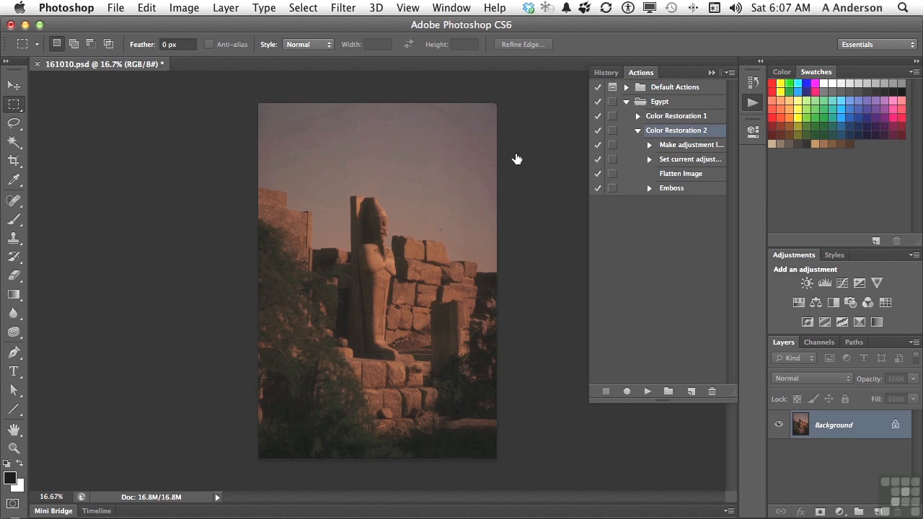
pyautogui.click(604, 73)
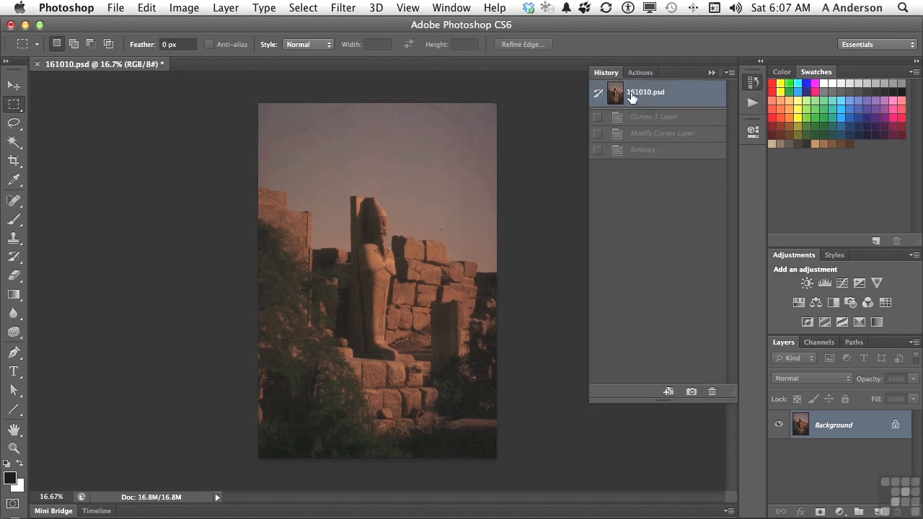
pyautogui.click(639, 73)
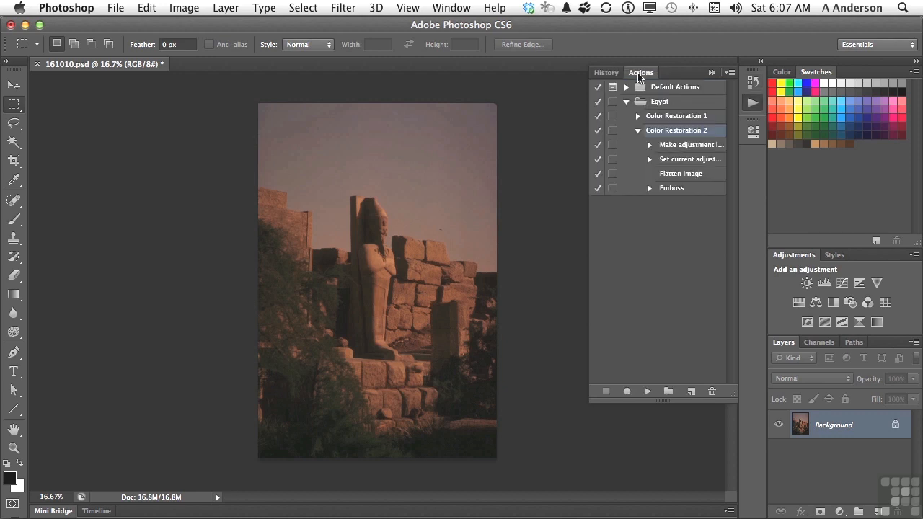
pyautogui.click(648, 391)
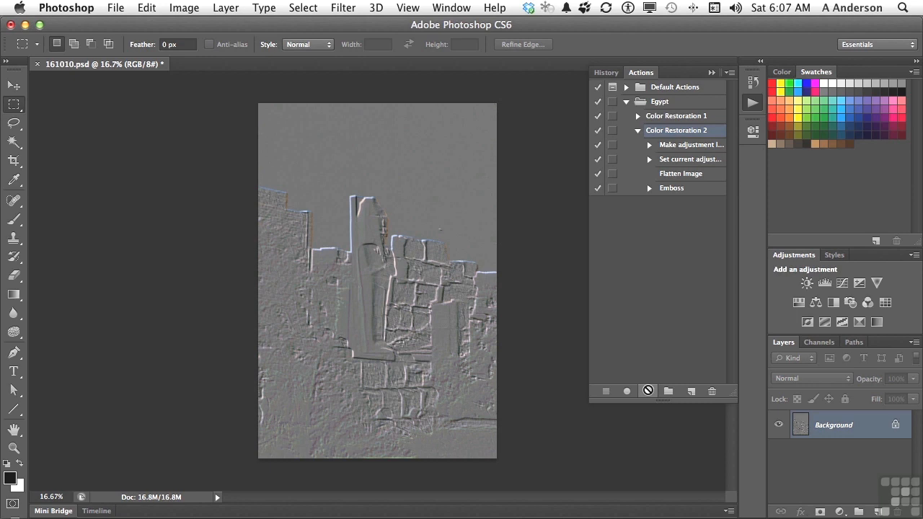
pyautogui.click(730, 73)
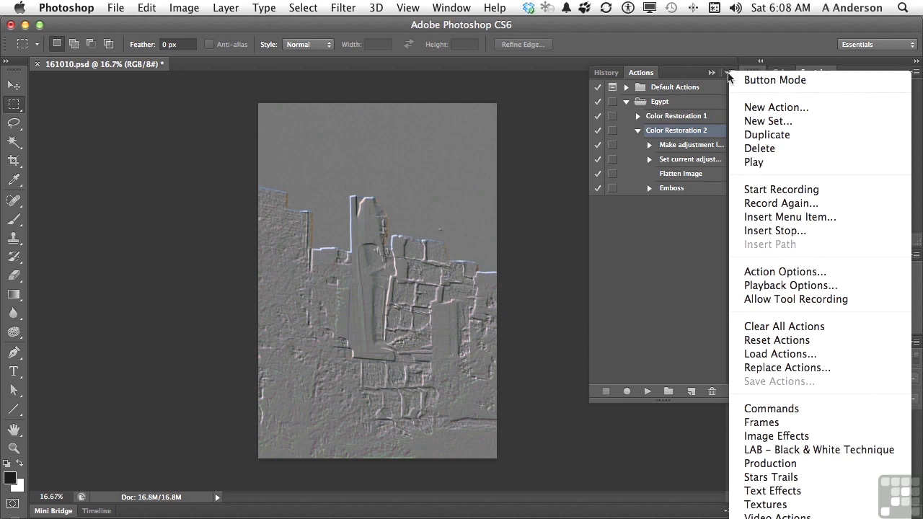
pyautogui.click(655, 268)
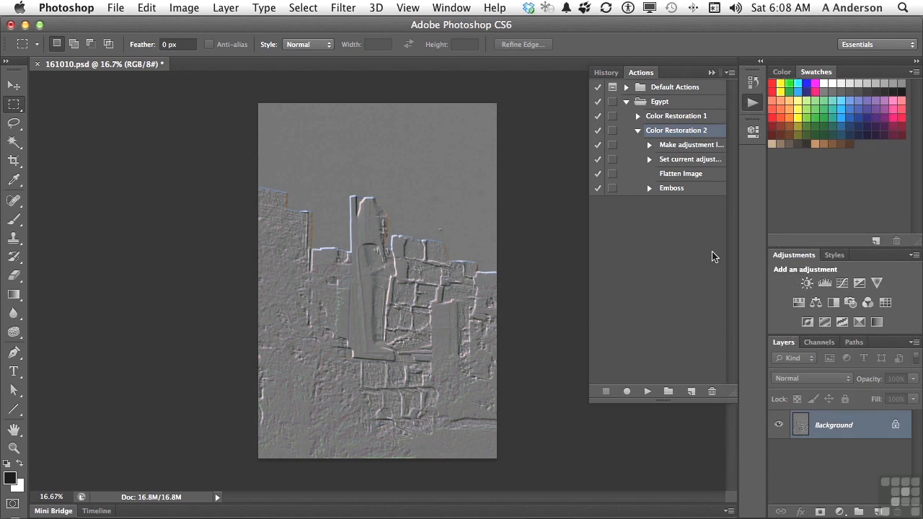
# - Delete the Emboss step from the Color Restoration 2 action
pyautogui.click(677, 190)
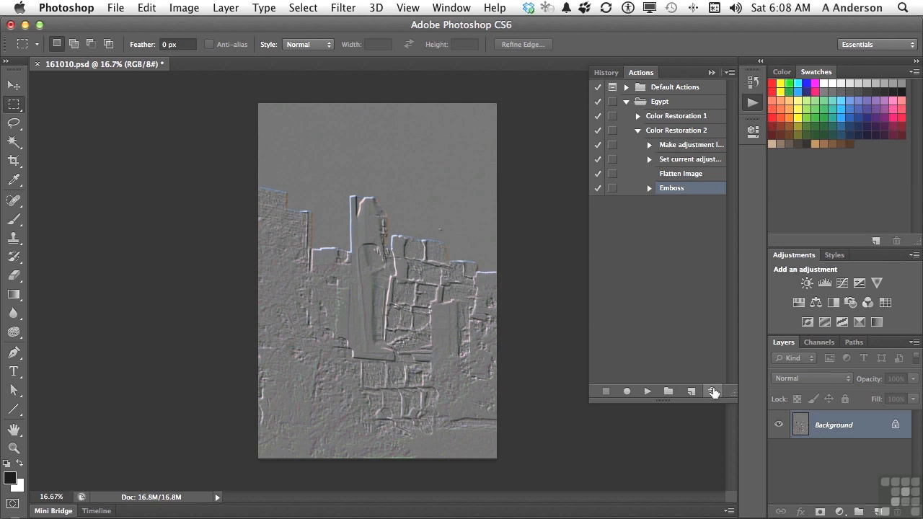
pyautogui.click(712, 393)
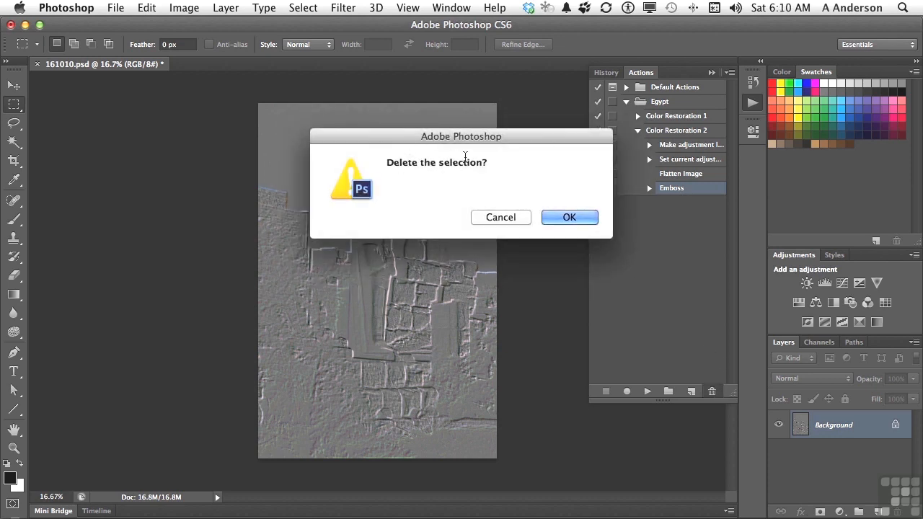
pyautogui.click(570, 217)
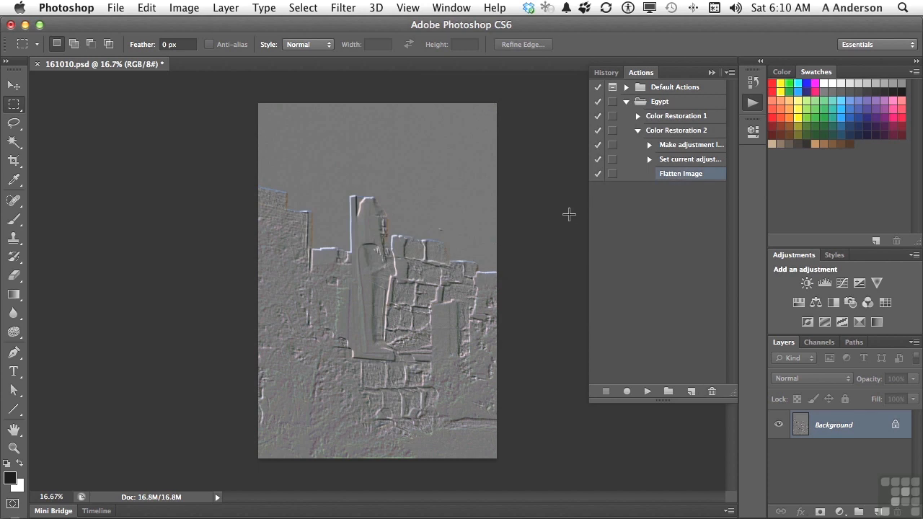
# - Expand Color Restoration 1 and Color Restoration 2 in the Egypt set to compare their recorded steps
pyautogui.click(638, 131)
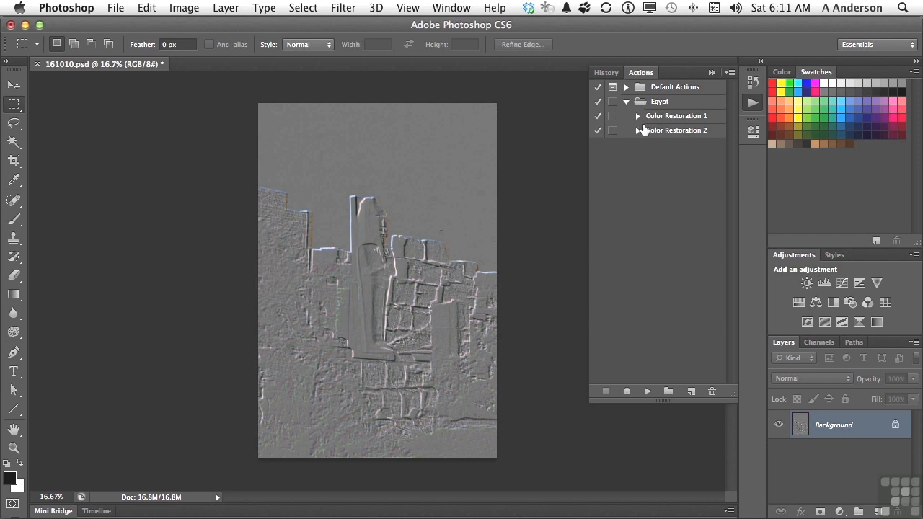
pyautogui.click(637, 132)
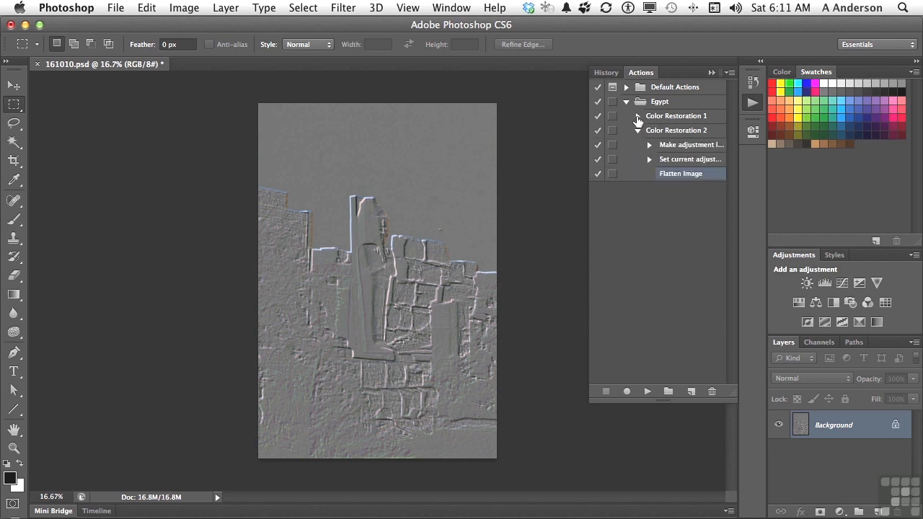
pyautogui.click(637, 116)
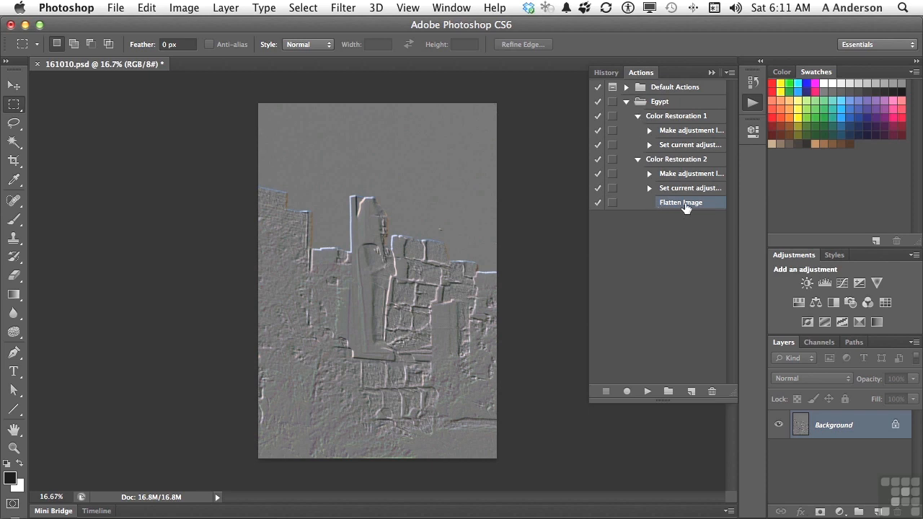